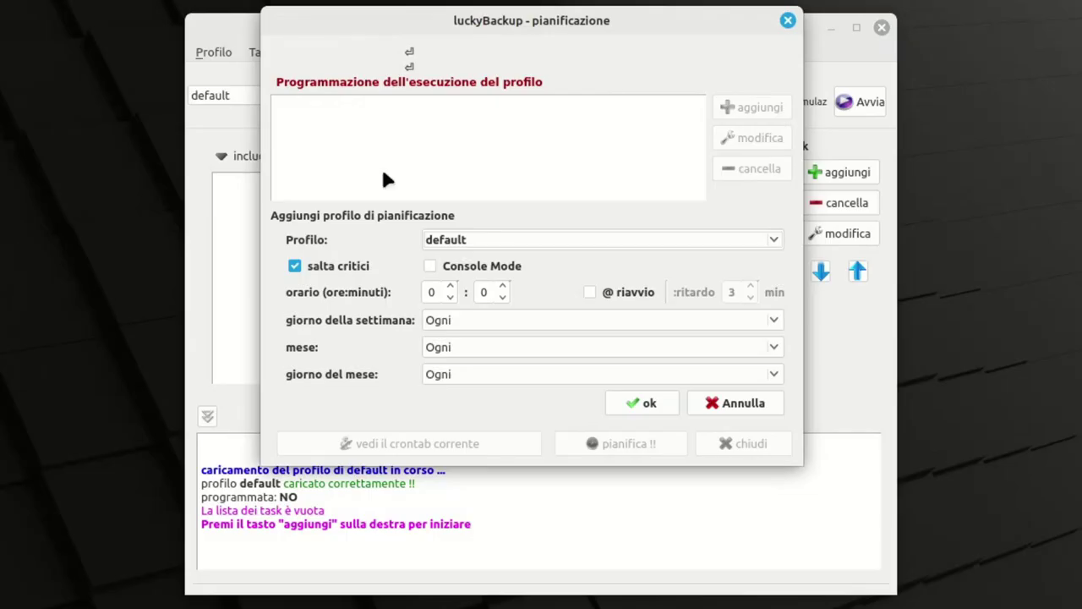
Step: Set the scheduled hour to 4 for the default profile
double_click(429, 290)
text(4)
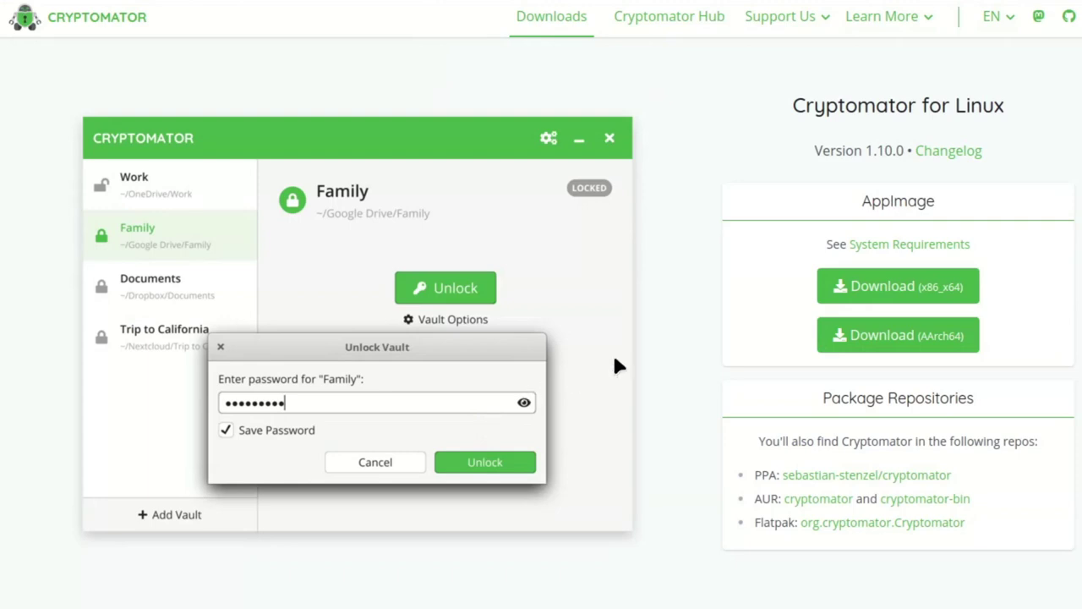
Step: Switch to the Cryptomator website and download the x86_64 AppImage for Linux
click(962, 289)
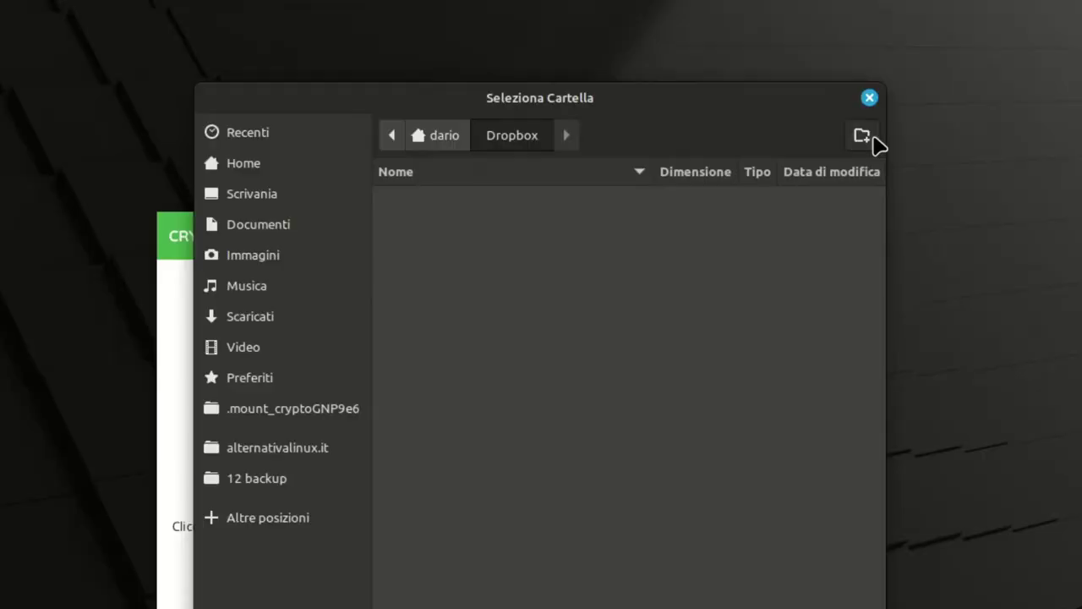
Step: Create a folder named Cryptomator inside Dropbox and choose it as the vault's storage location
click(863, 137)
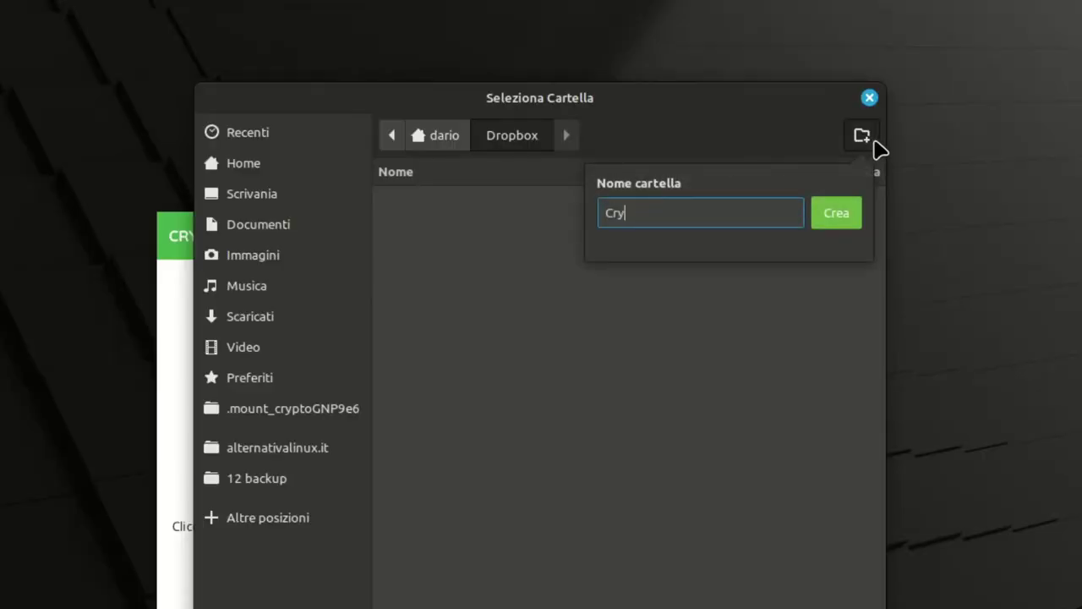
click(835, 216)
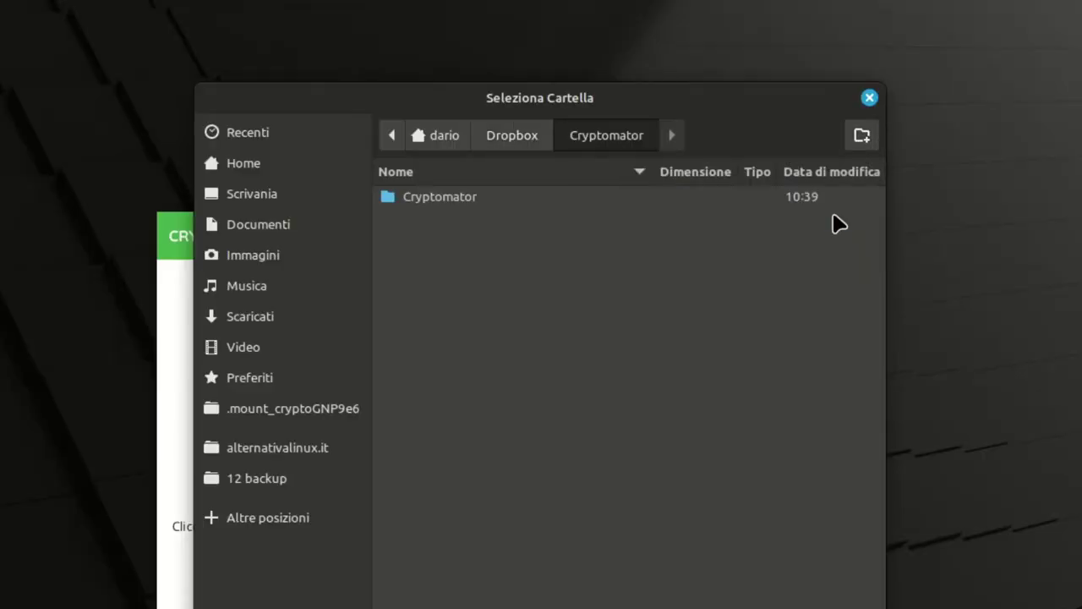
key(Return)
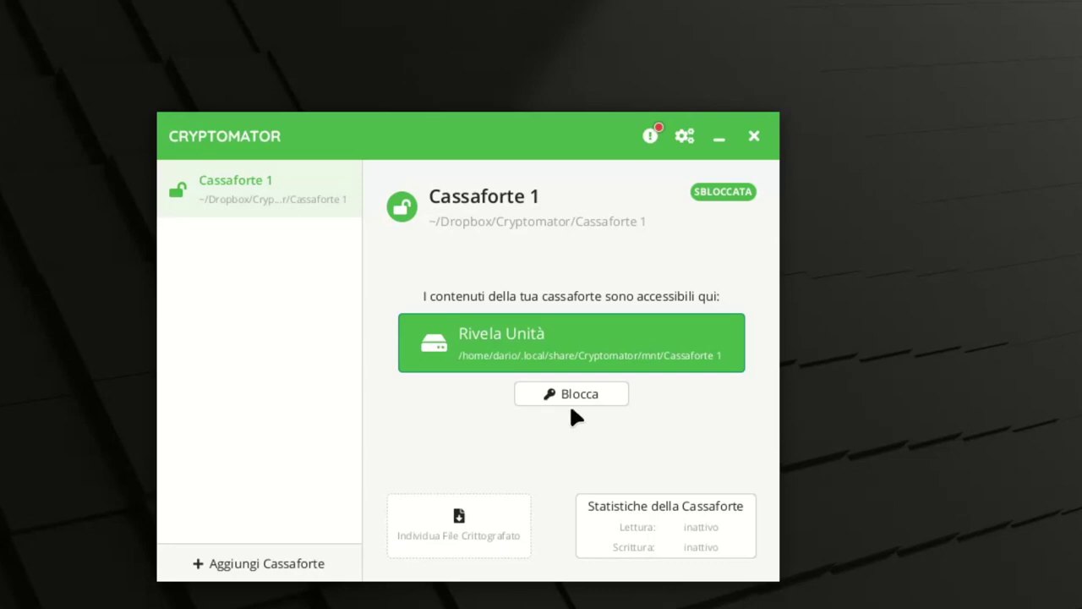
Step: Lock the vault "Cassaforte 1" in Cryptomator
click(602, 400)
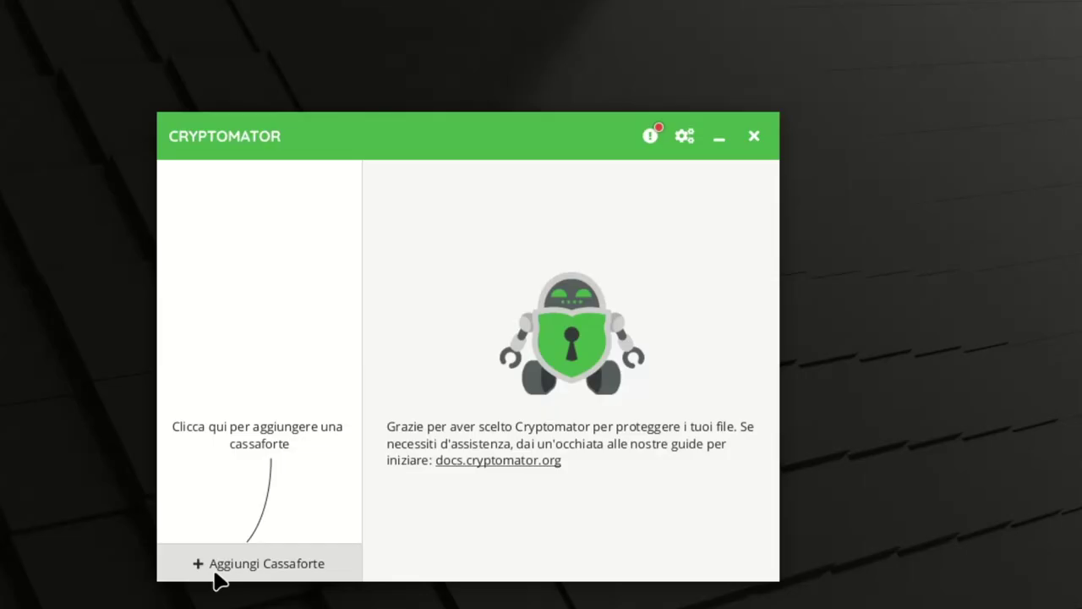
Step: Set up a new vault named "Cassaforte 1" and opt for a recovery key in case the password is lost
click(218, 580)
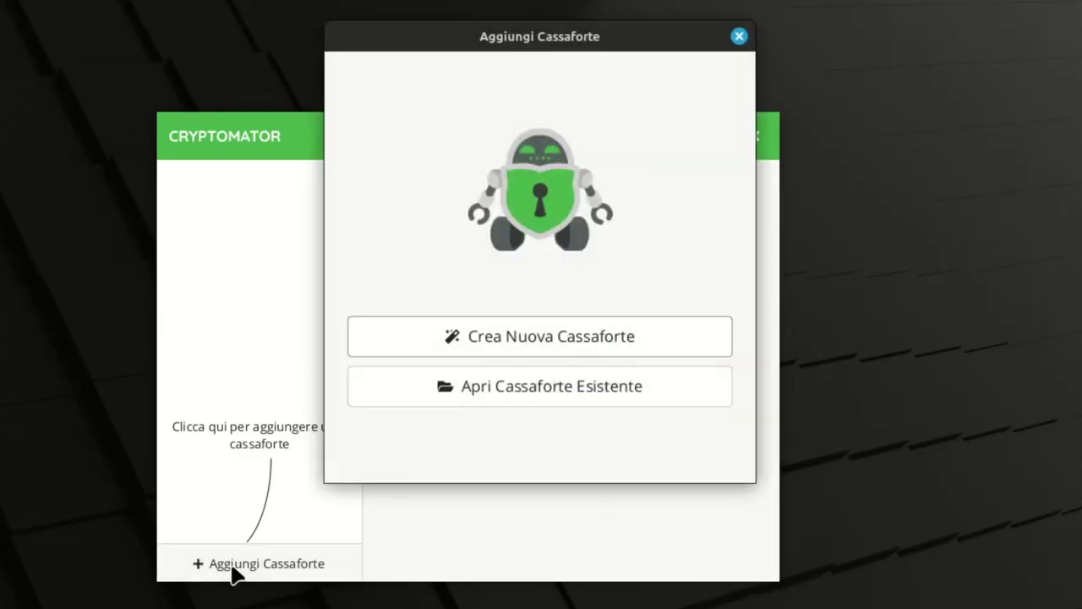
click(661, 346)
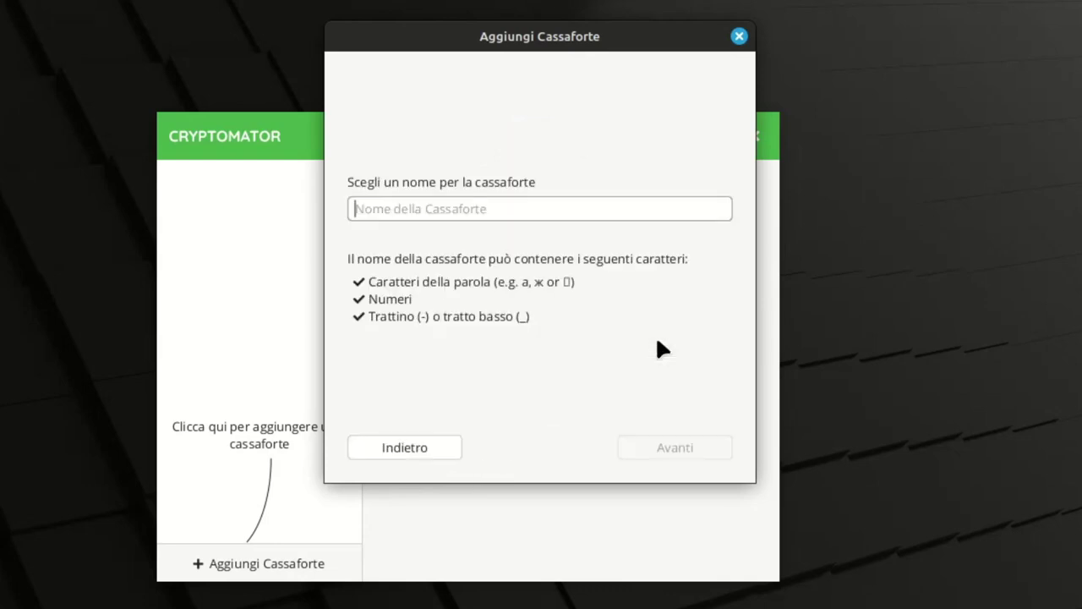
text(Cassaforte 1)
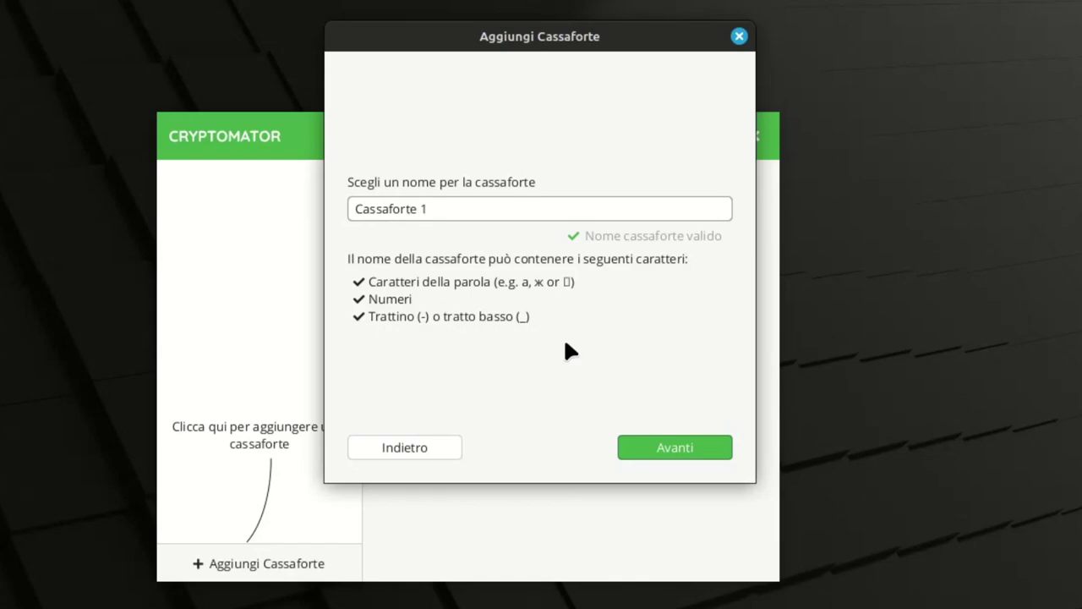
click(625, 453)
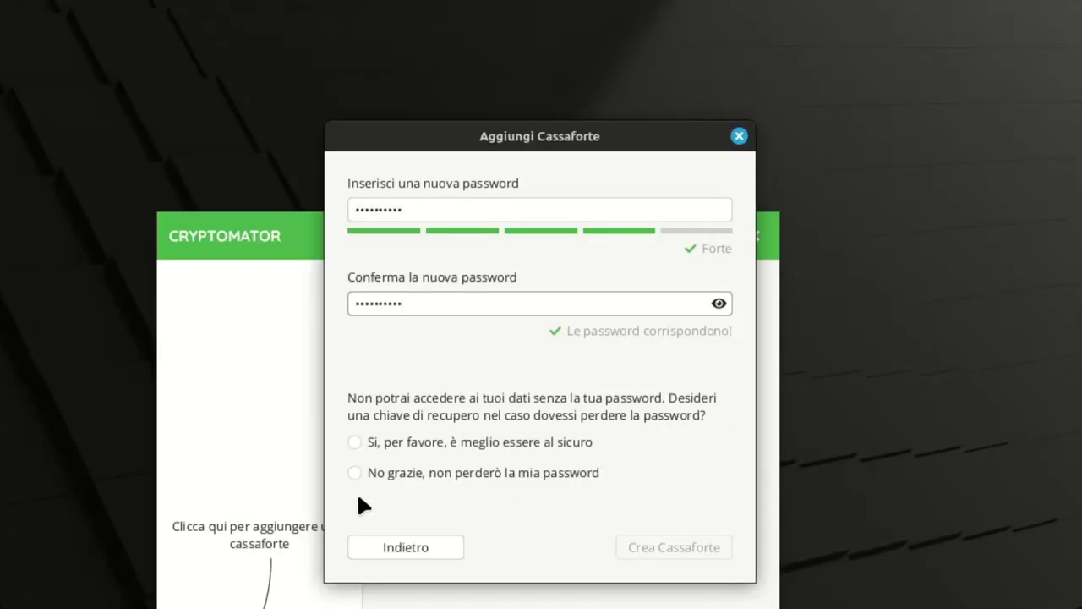
click(354, 443)
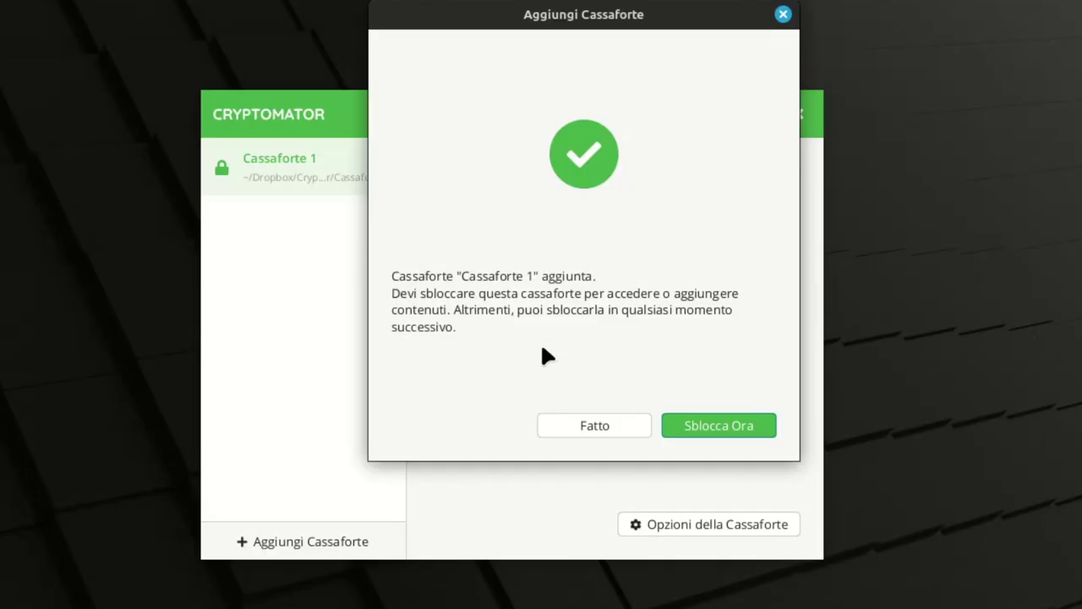
Step: Unlock the new vault "Cassaforte 1" by entering the vault password, without remembering it
click(768, 431)
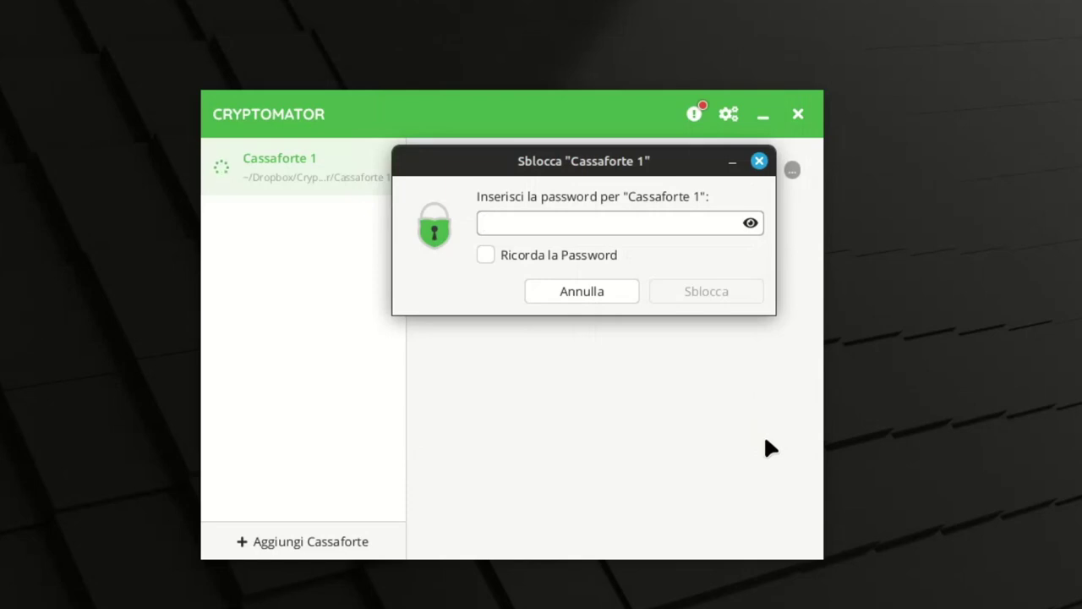
text(••)
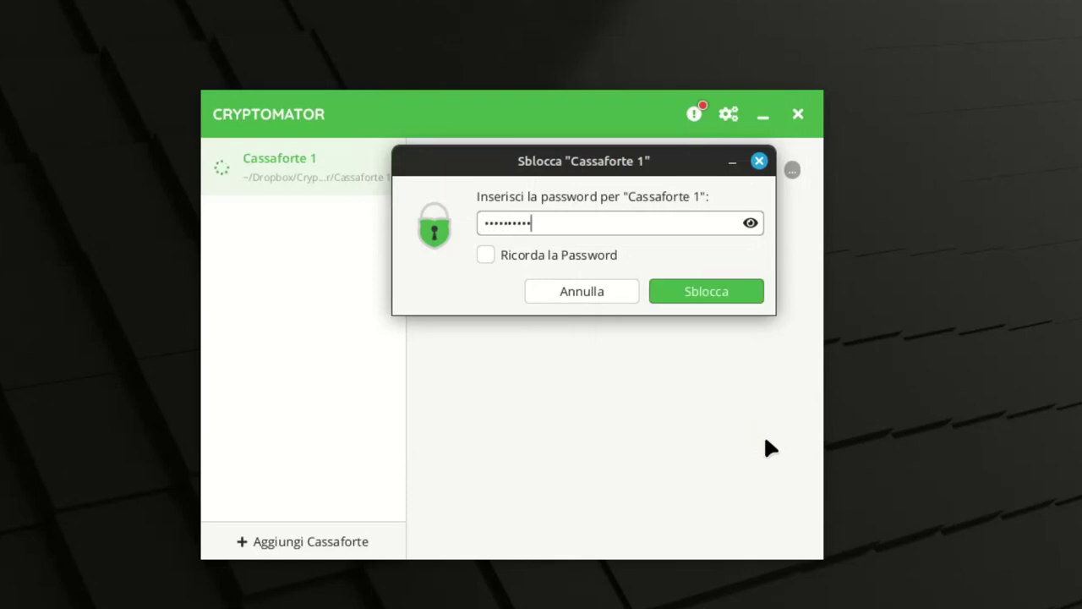
click(742, 292)
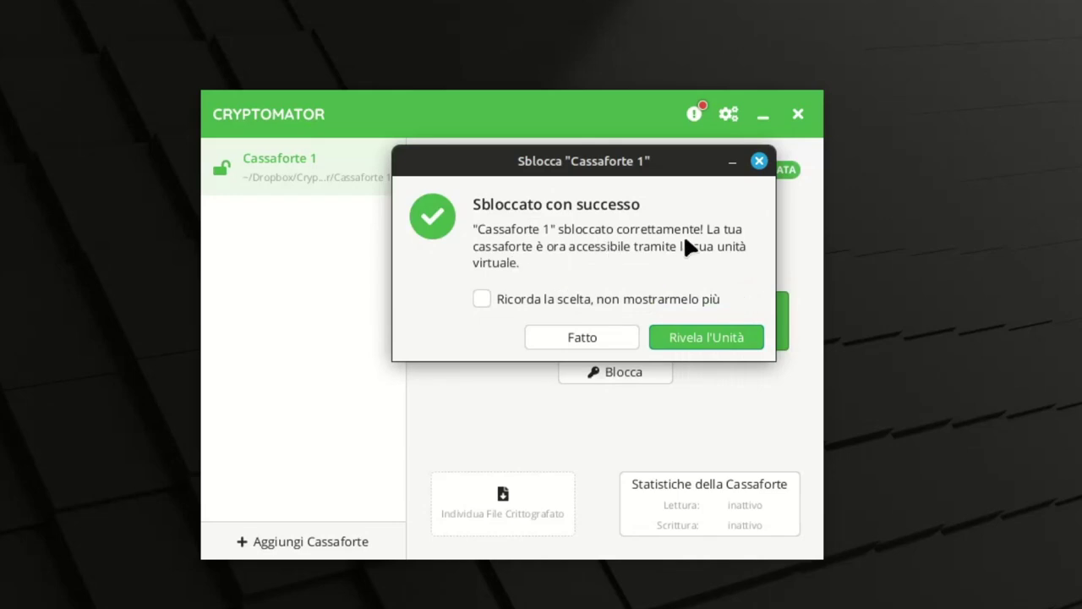
Step: Reveal the unlocked vault's virtual drive and paste the copied content into its folder
click(753, 336)
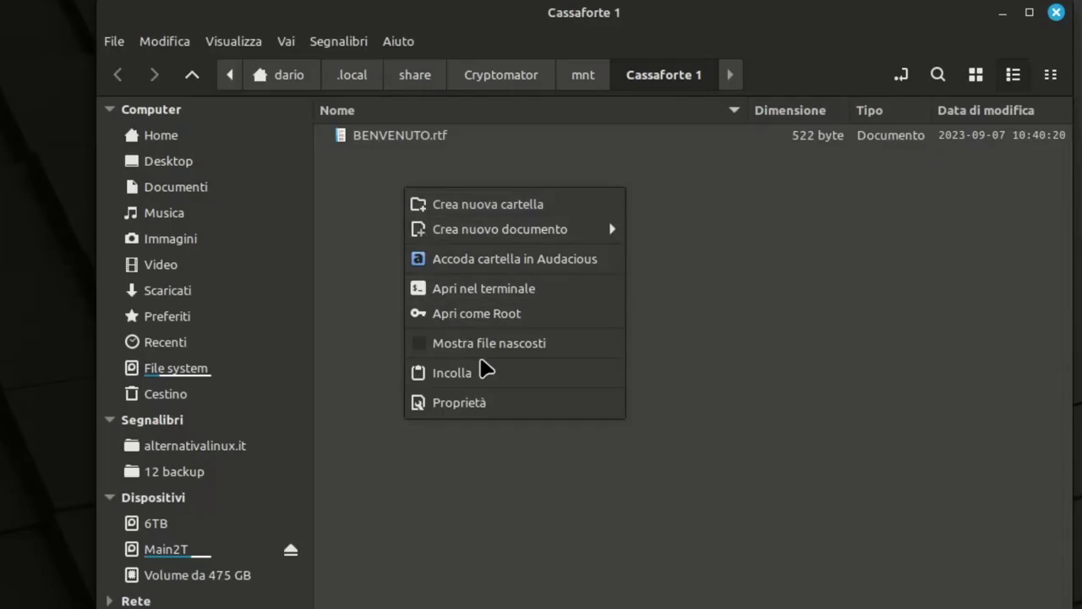
click(457, 372)
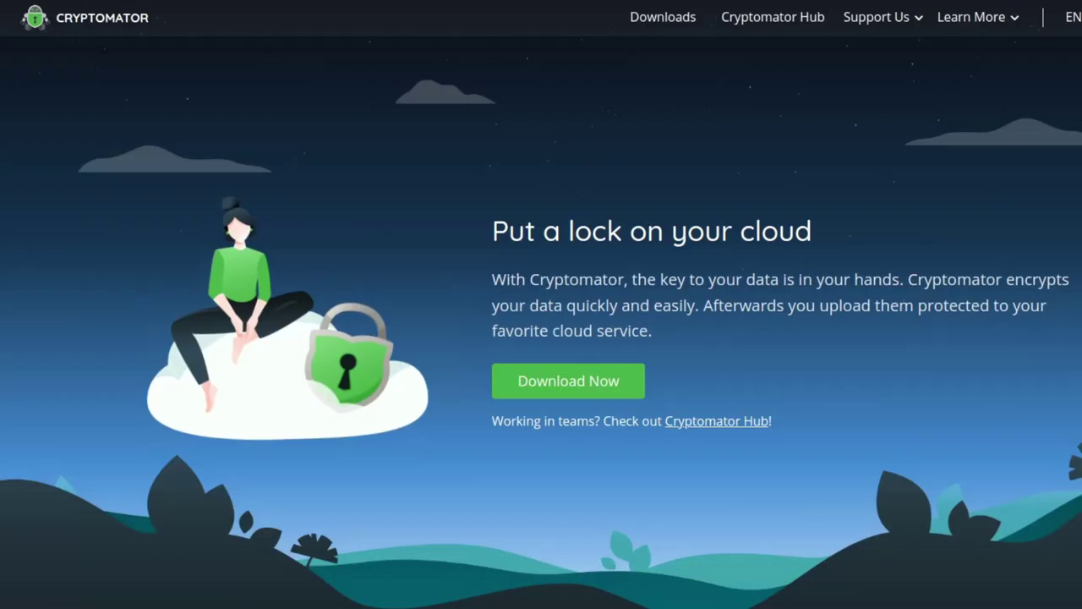
Step: Read the Cryptomator homepage sections on data security and how the data is protected
scroll(541, 305, down, 7)
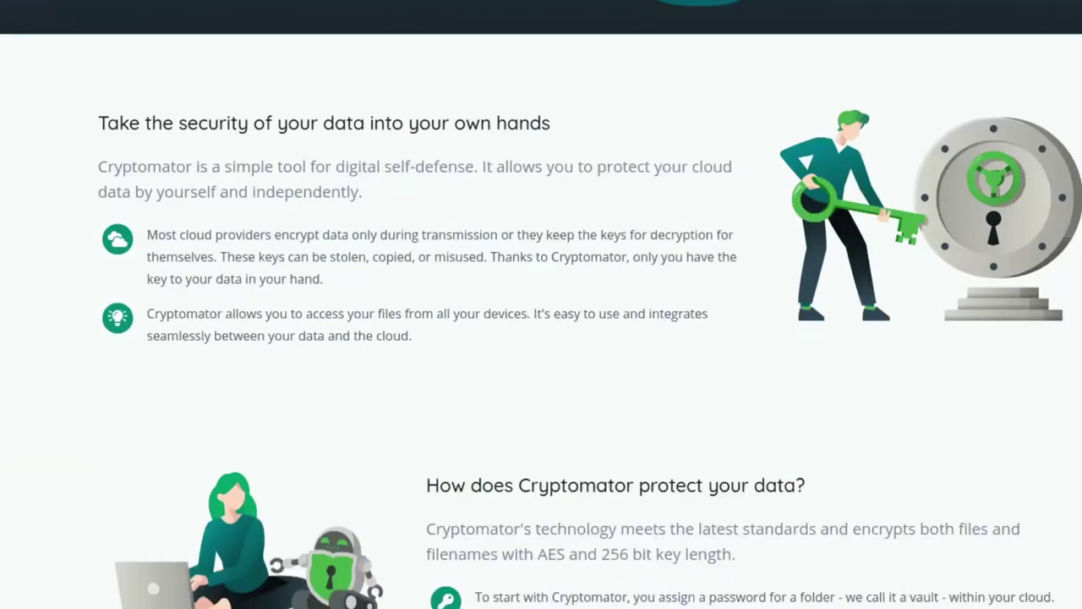
scroll(541, 305, down, 17)
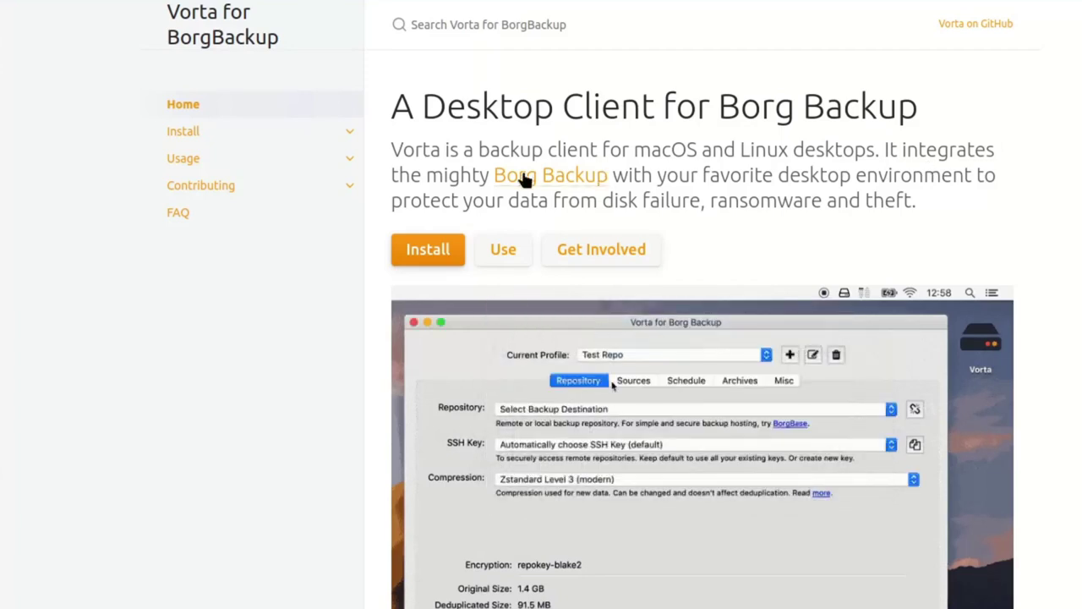
Step: Read Vorta's introduction as a macOS and Linux backup client and the Borg documentation's overview and main features
drag(471, 151, 878, 141)
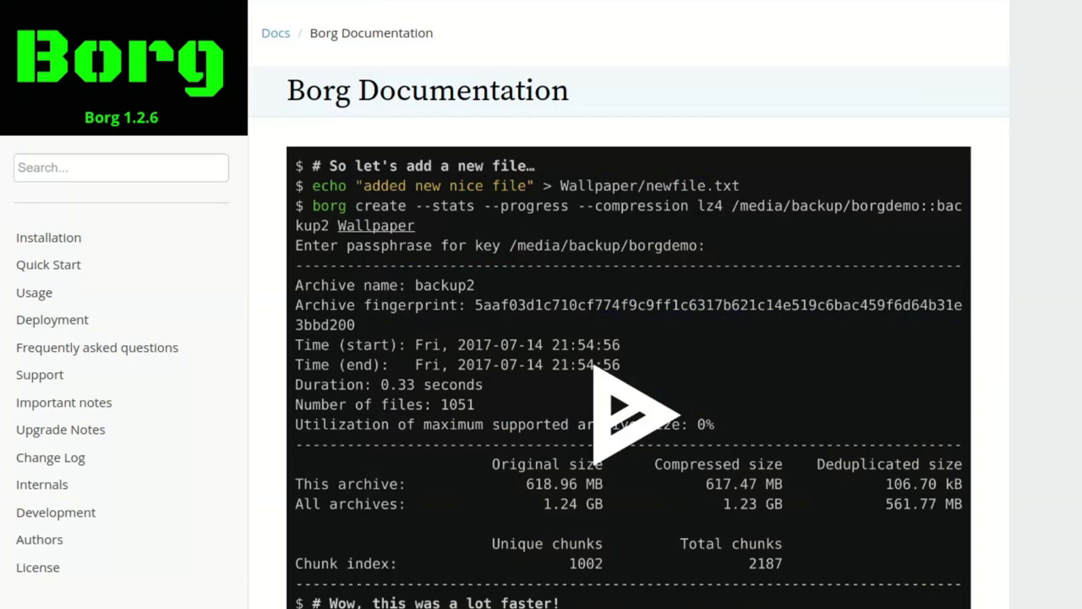
scroll(629, 305, down, 9)
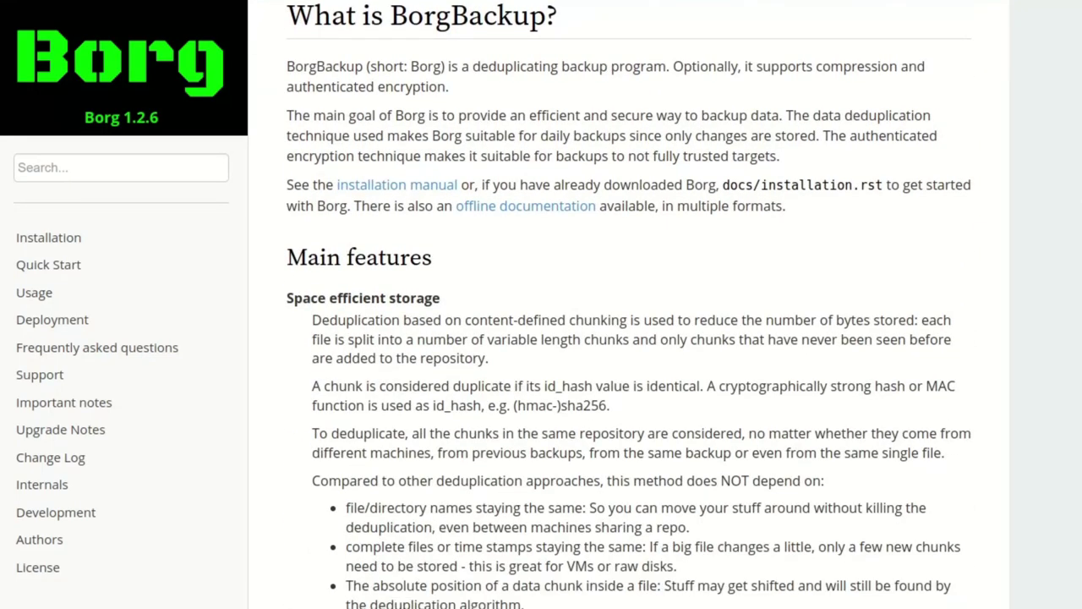
scroll(629, 304, up, 1)
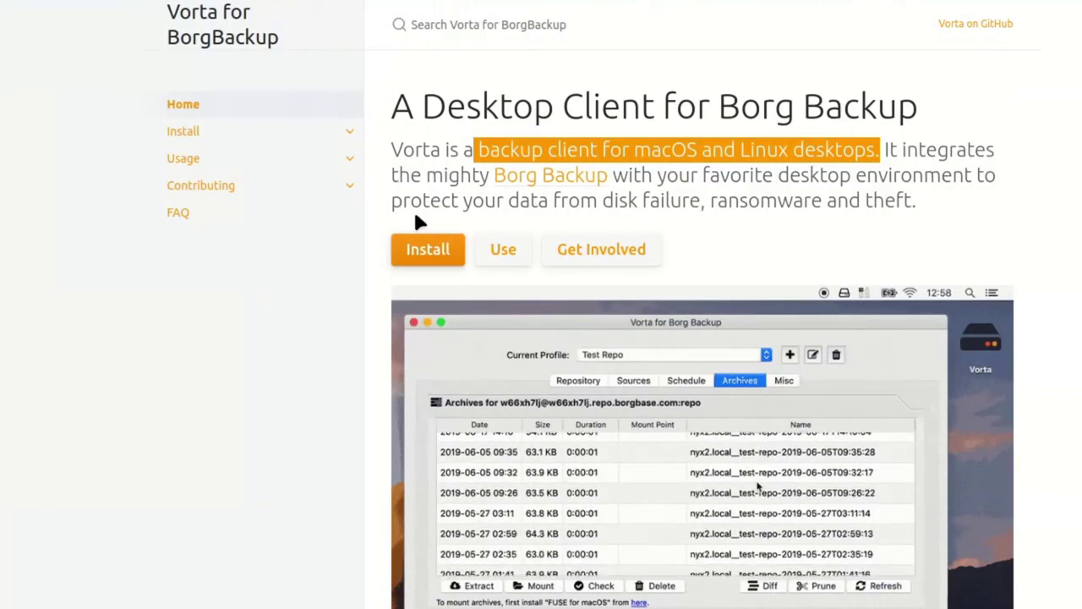
Step: Open Vorta's Linux installation instructions and examine the Flatpak, source and distribution package options
click(452, 261)
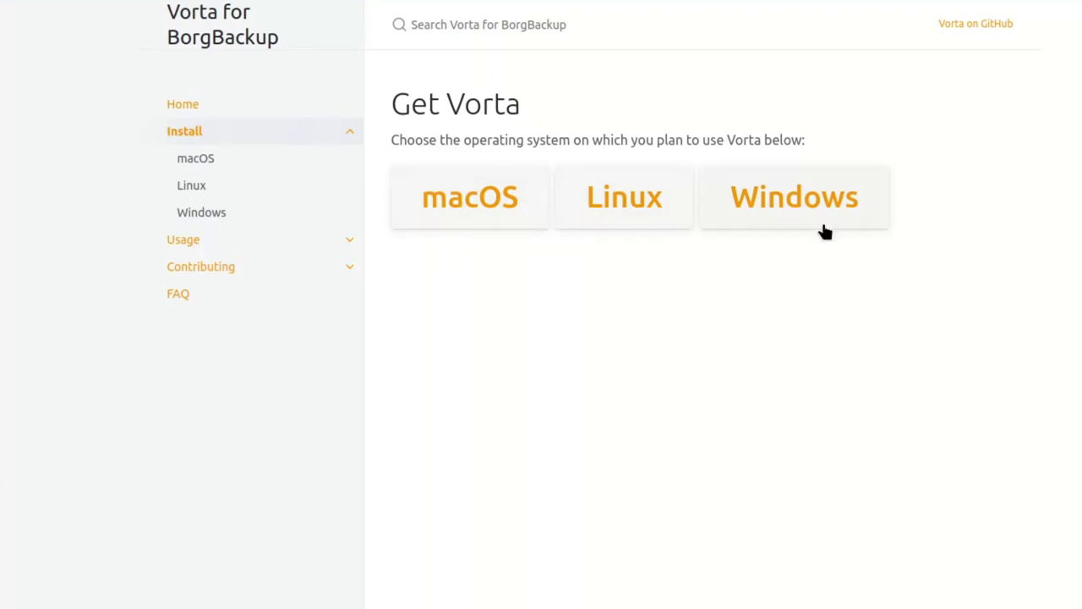
click(657, 217)
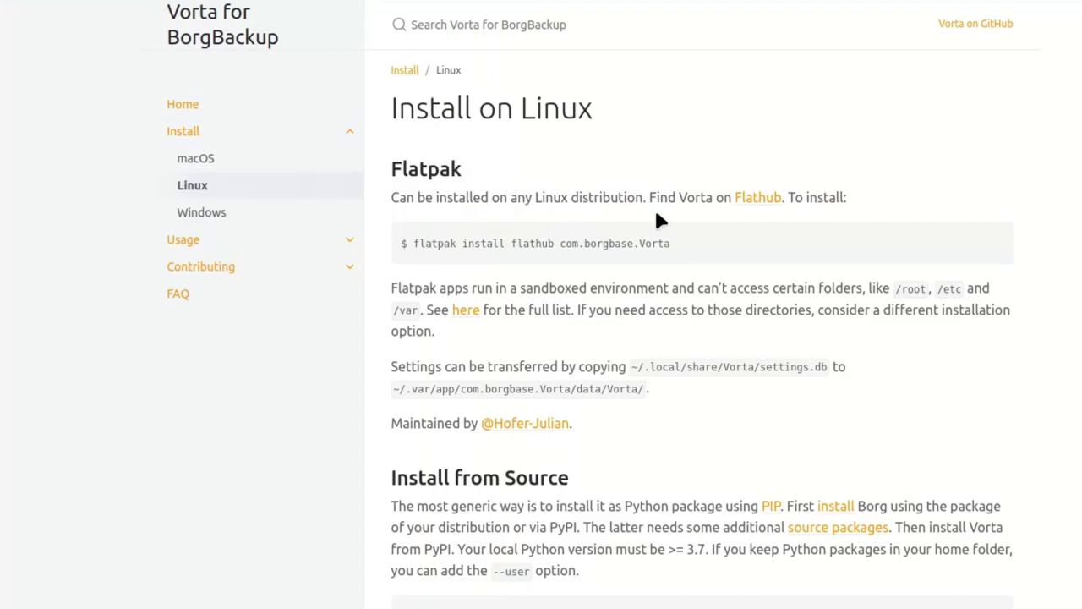
drag(417, 172, 459, 171)
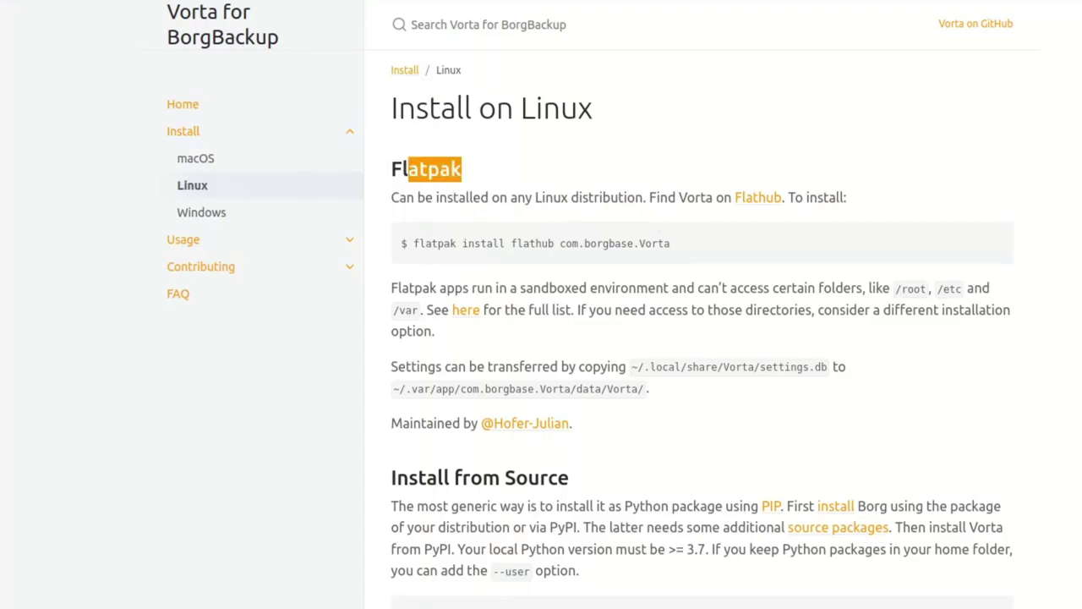
scroll(704, 305, down, 4)
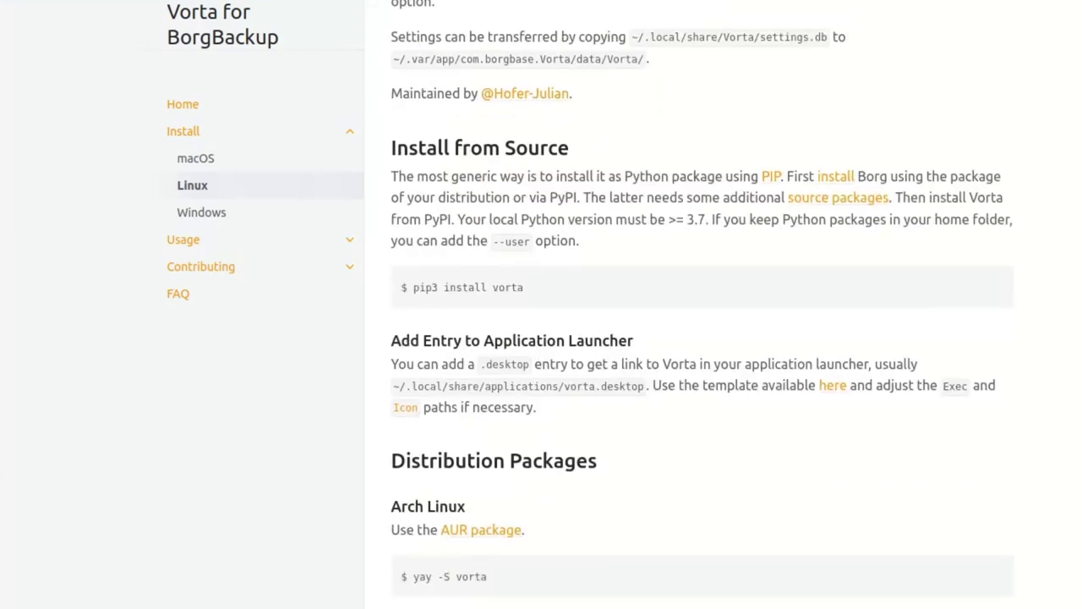
scroll(1069, 385, down, 4)
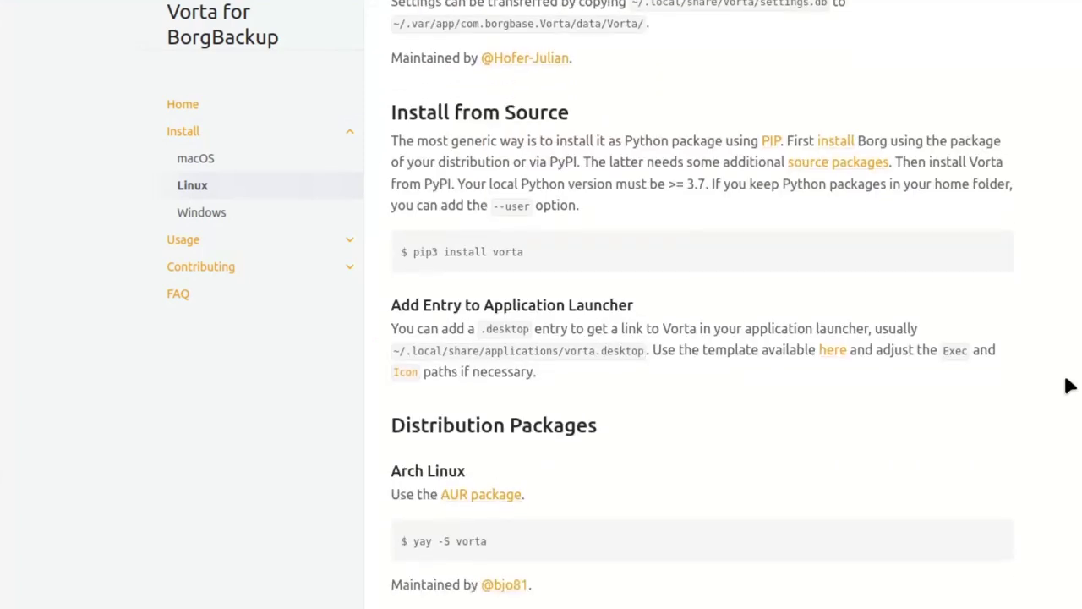
scroll(1069, 385, down, 1)
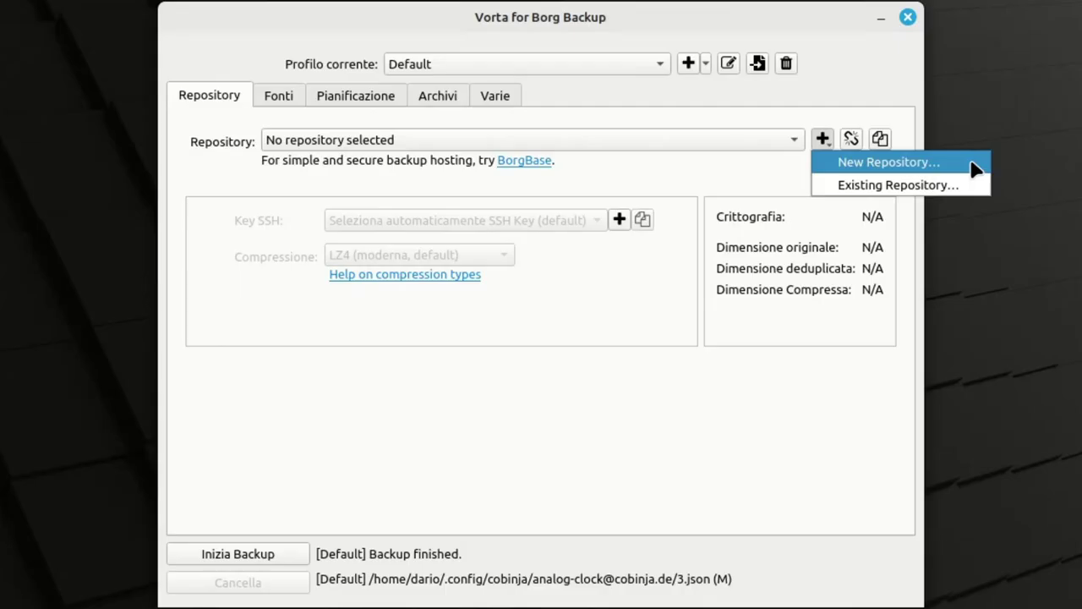
Step: Switch to Vorta and start adding a new repository to the Default profile
click(975, 166)
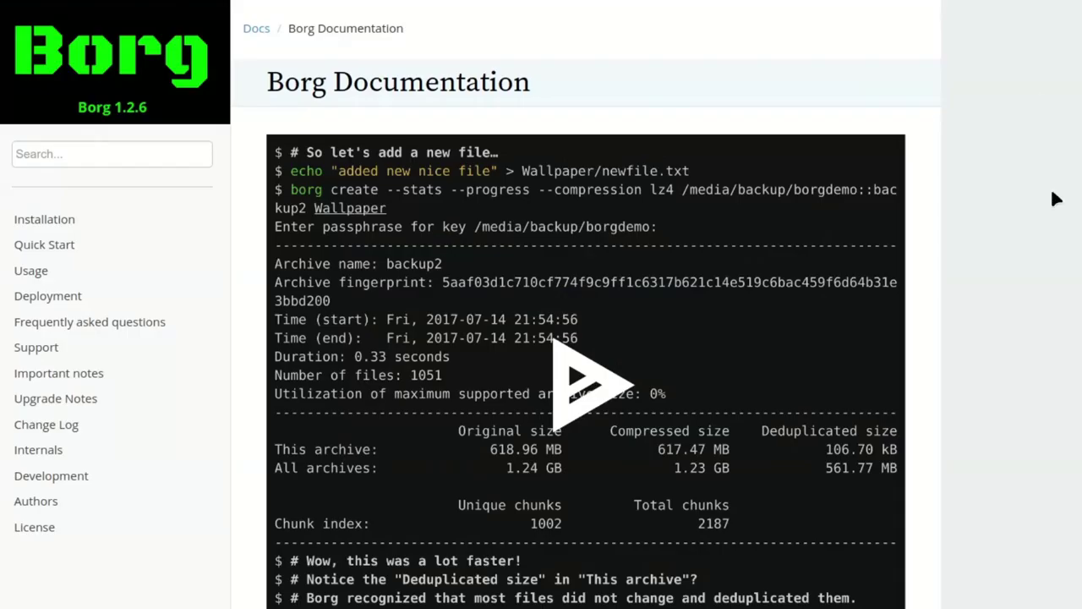
Step: Examine the "What is BorgBackup?" description and the deduplication features in the Borg documentation
scroll(1015, 174, down, 7)
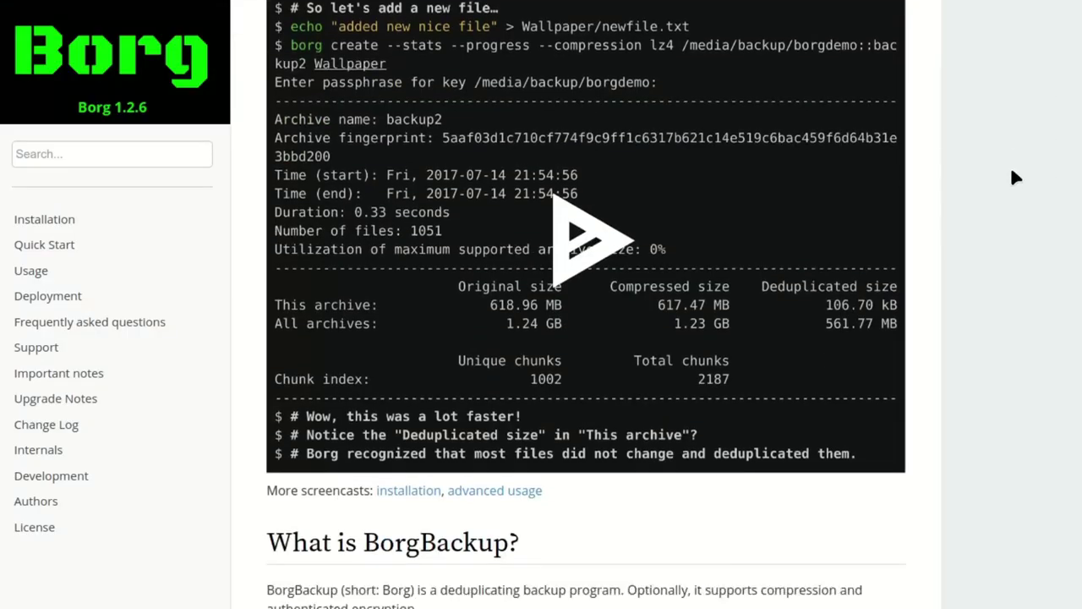
scroll(1015, 176, down, 1)
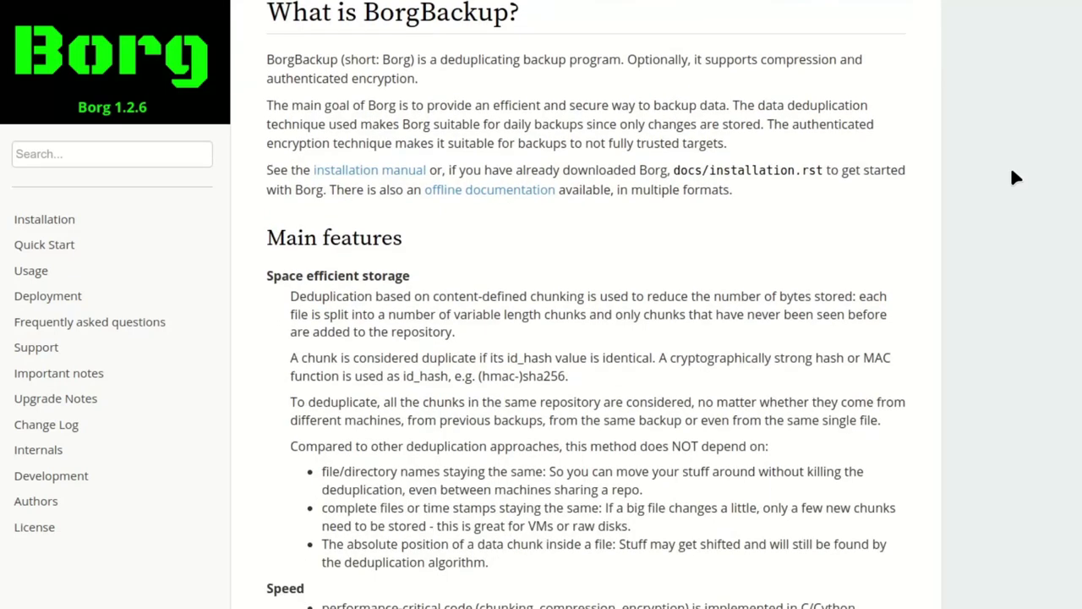
scroll(1015, 175, up, 1)
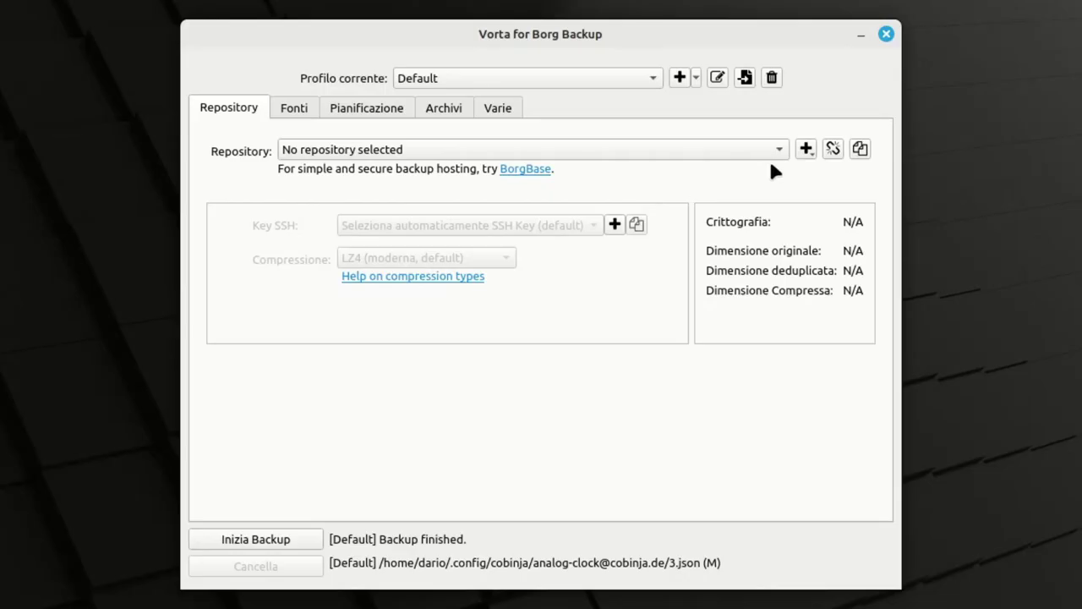
Step: Start a new Borg repository for the Default profile and choose the local folder /mnt/Main2T/Repo1 as its location
click(806, 150)
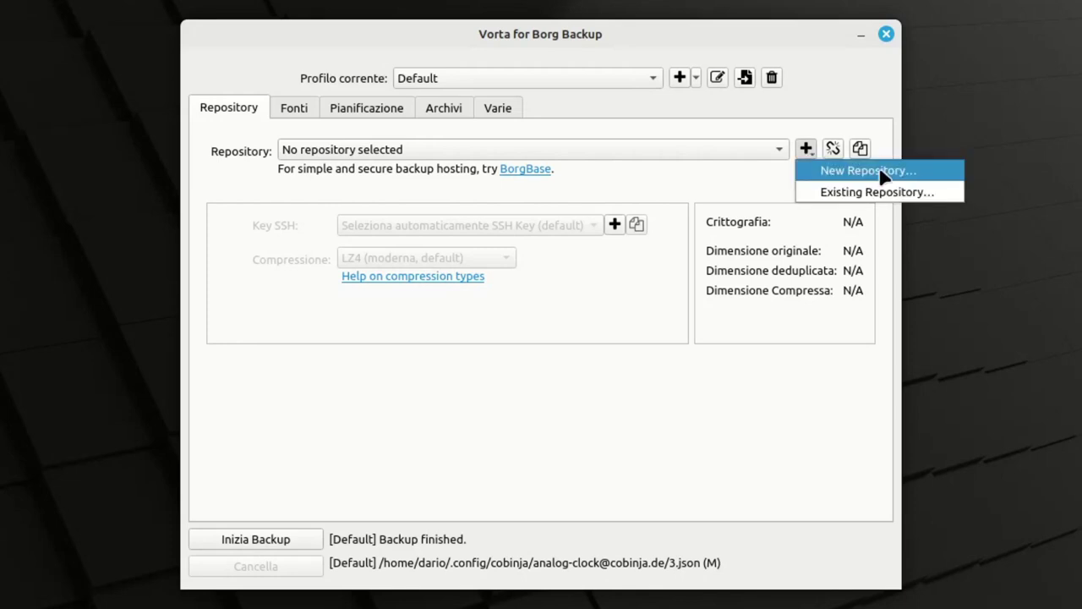
click(949, 173)
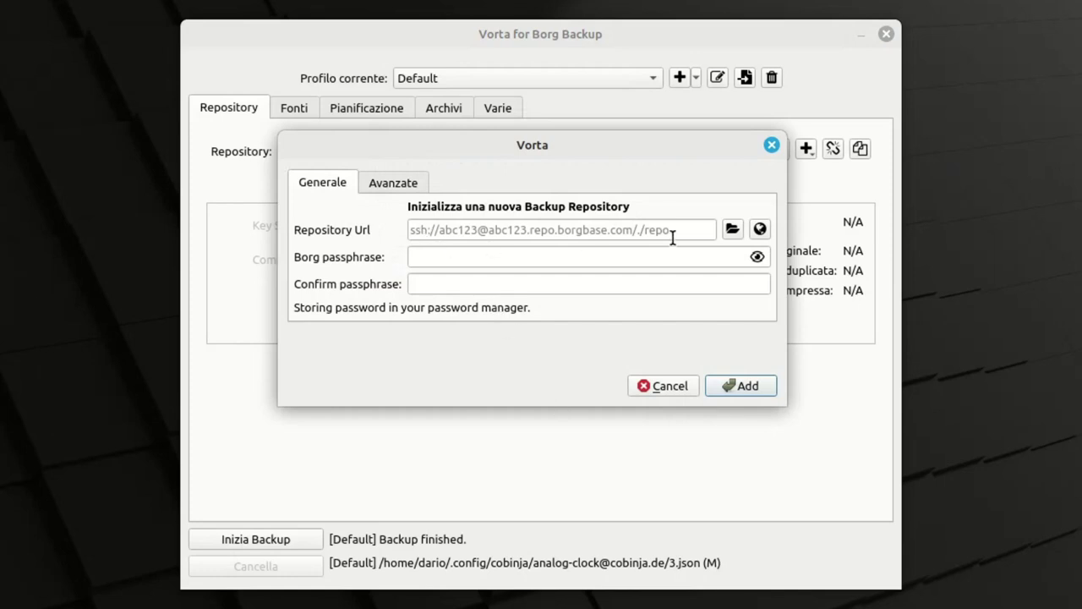
click(732, 229)
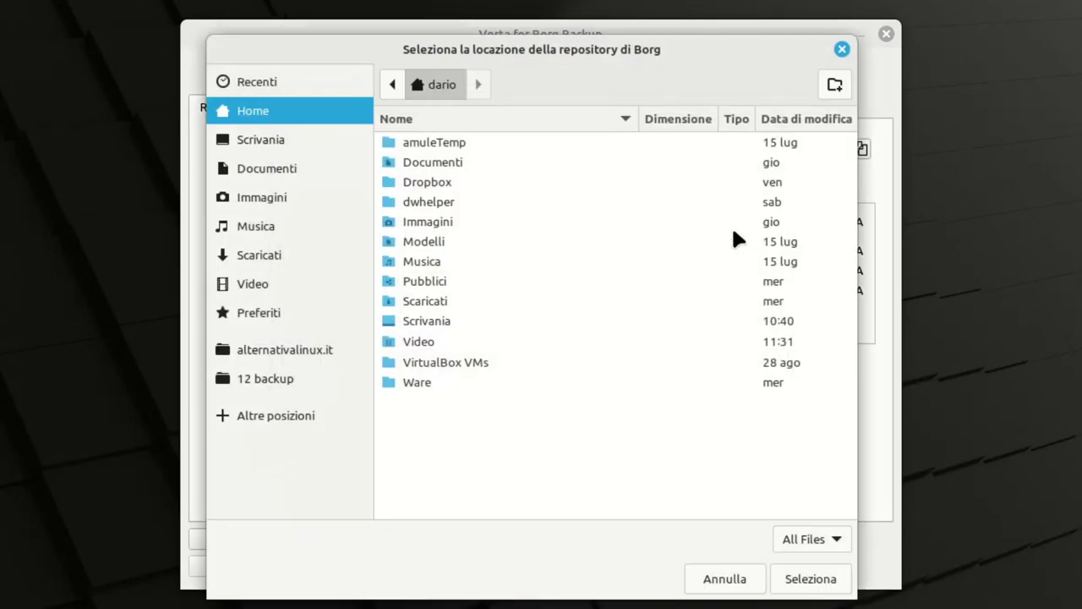
click(252, 416)
double_click(462, 283)
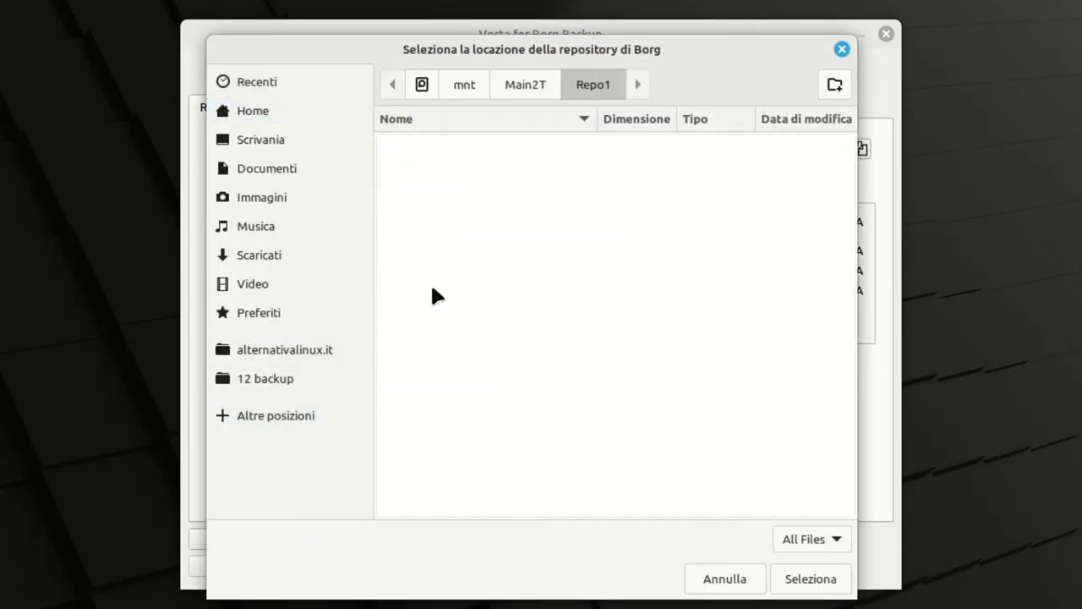
click(788, 577)
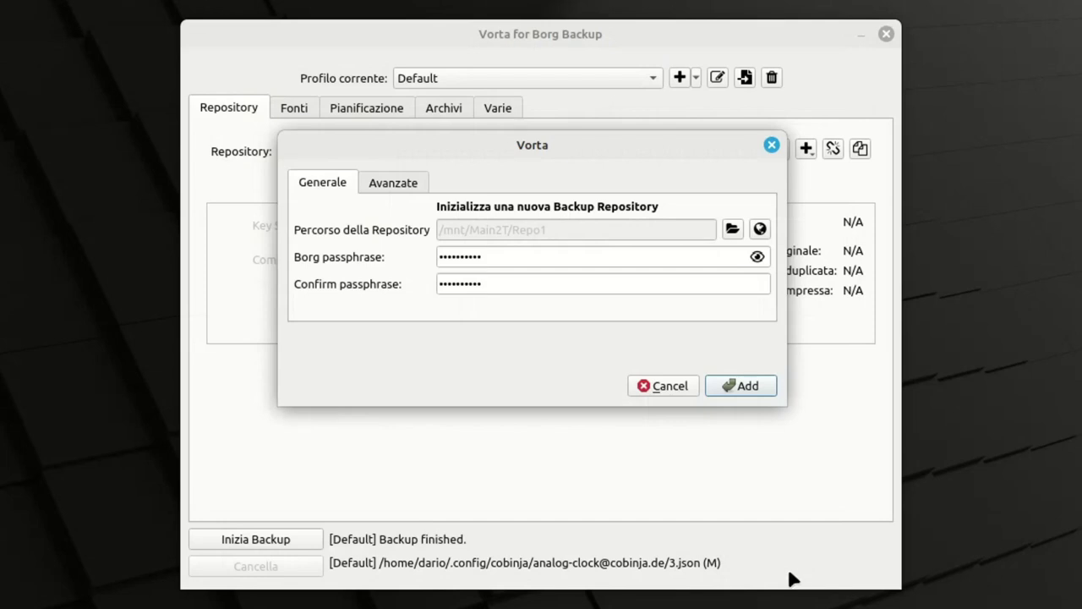
Step: Enter and confirm the Borg passphrase for the new repository and add it to the profile
drag(503, 254, 435, 253)
text(******)
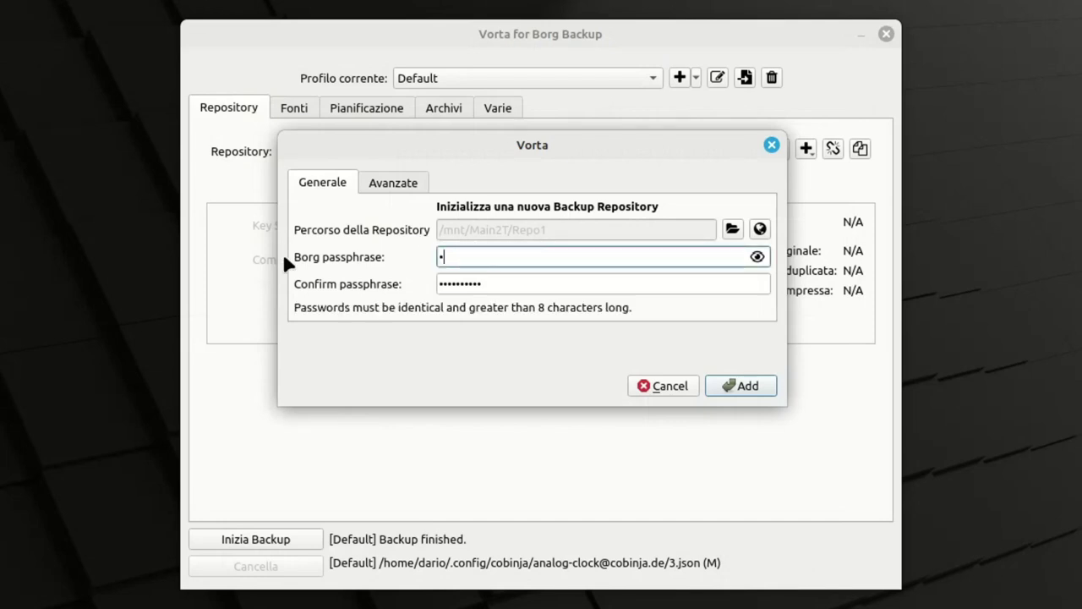
text(***)
key(Tab)
text(*********)
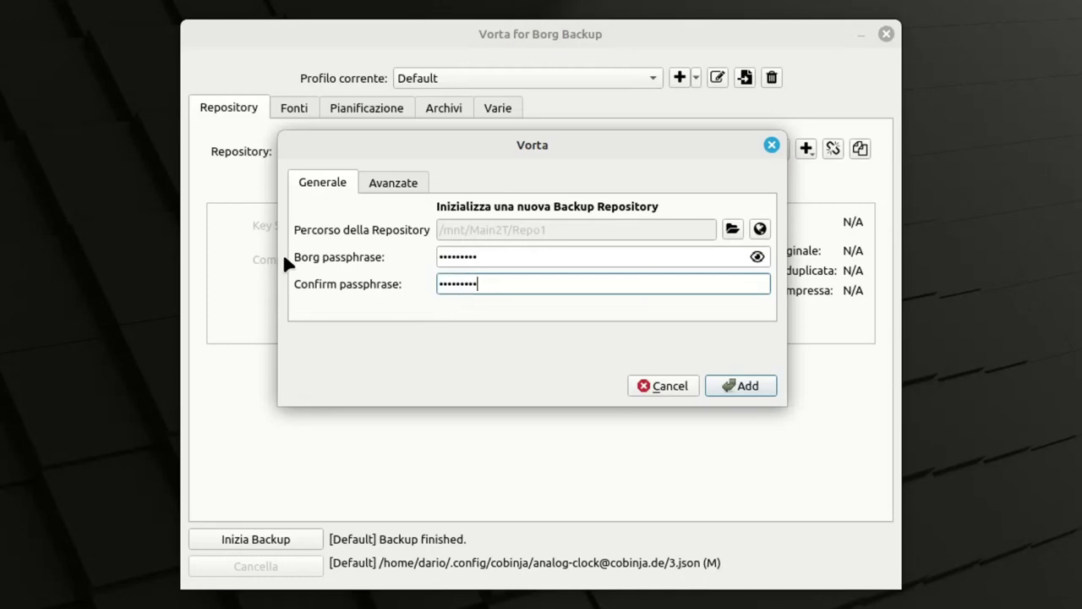
click(766, 381)
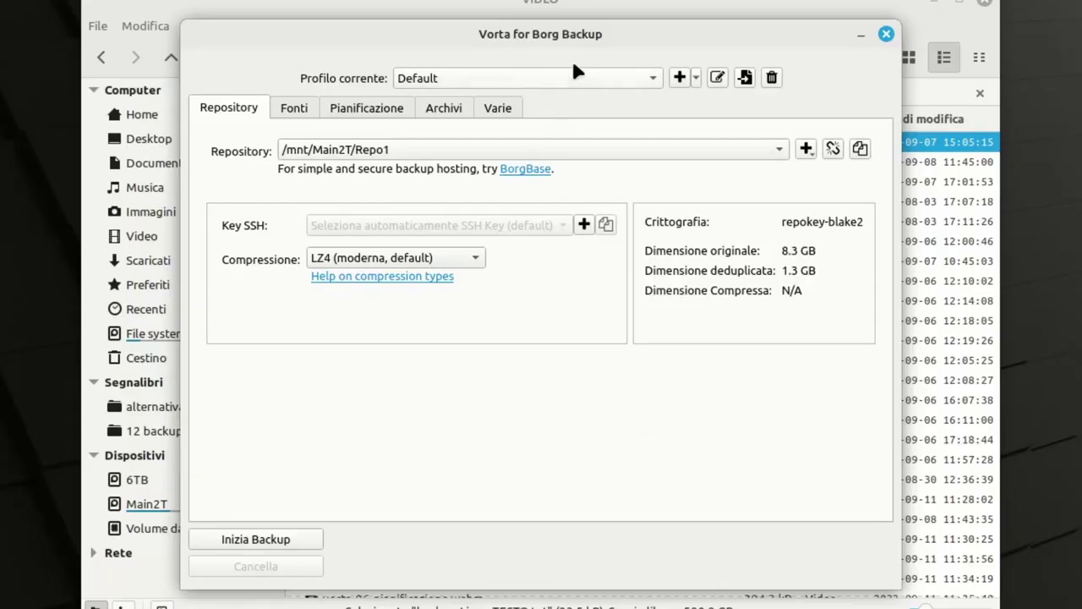
Step: Add the home directory's Scaricati folder to the Default profile's backup sources
click(675, 80)
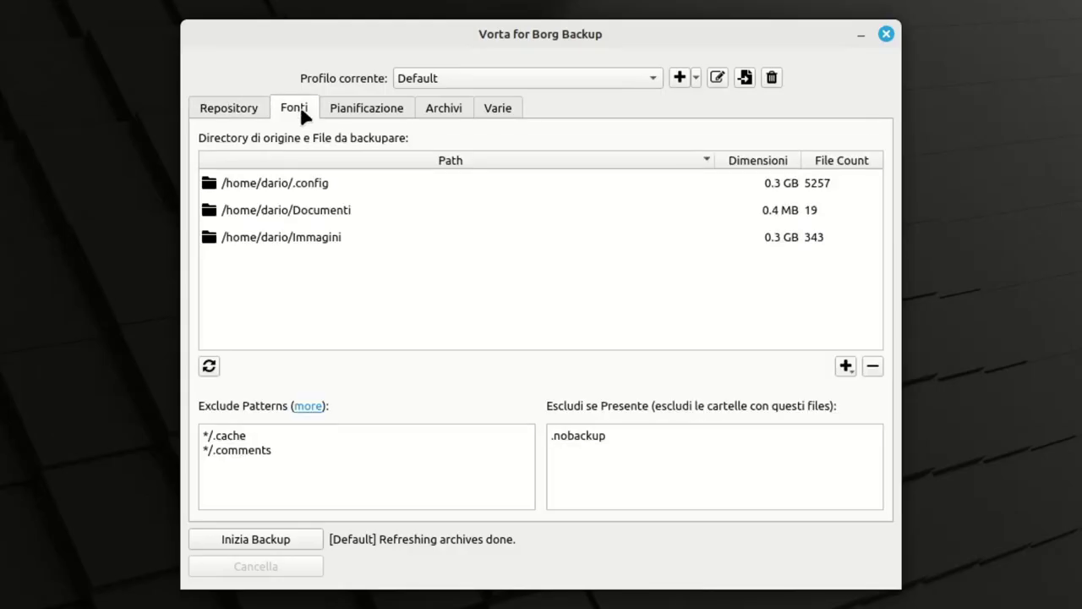
click(846, 366)
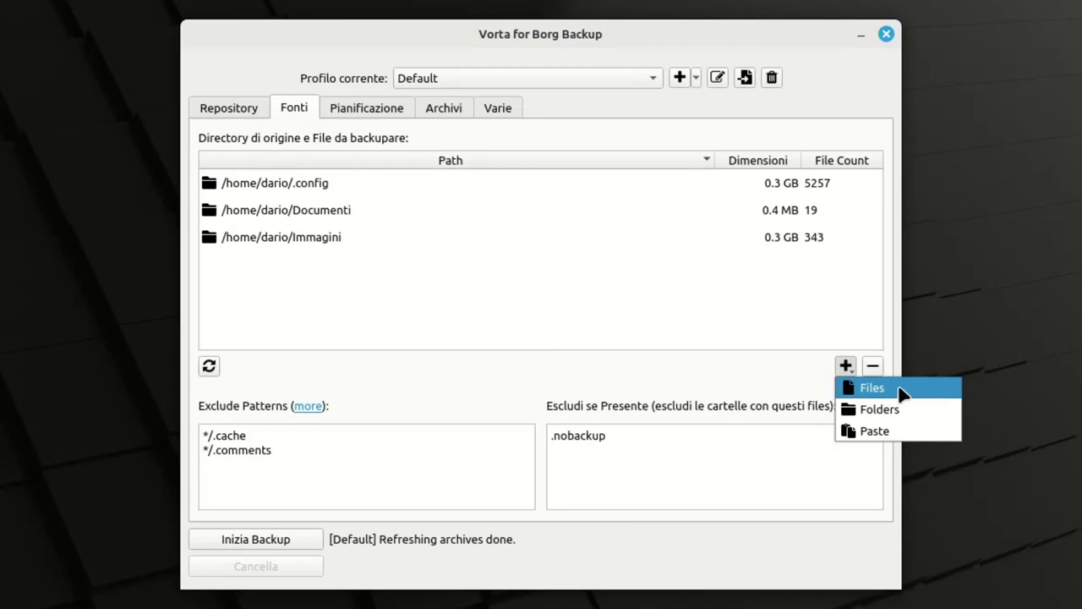
click(953, 417)
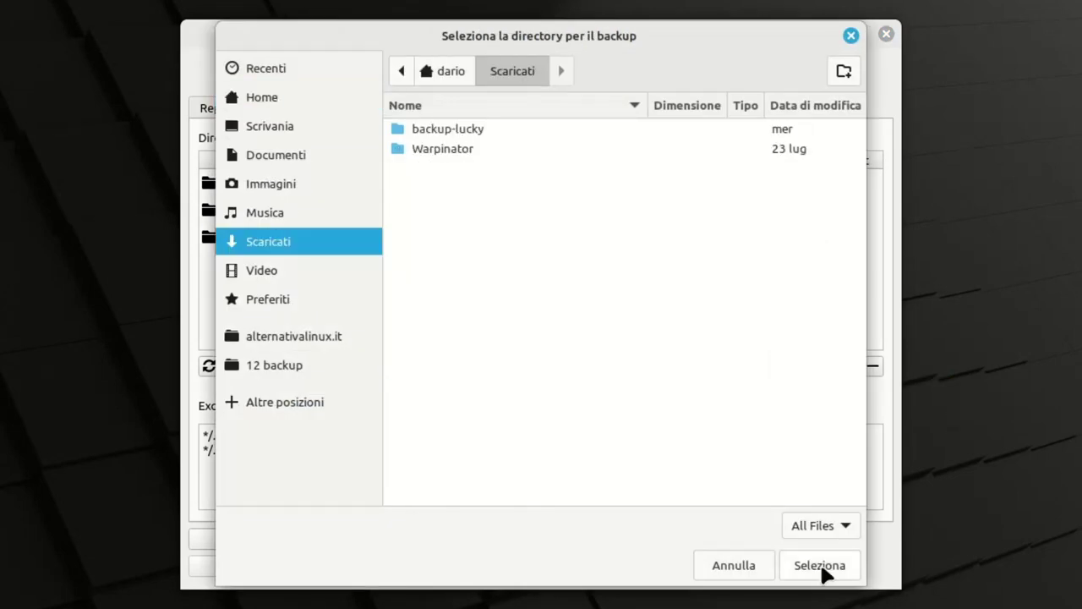
click(819, 564)
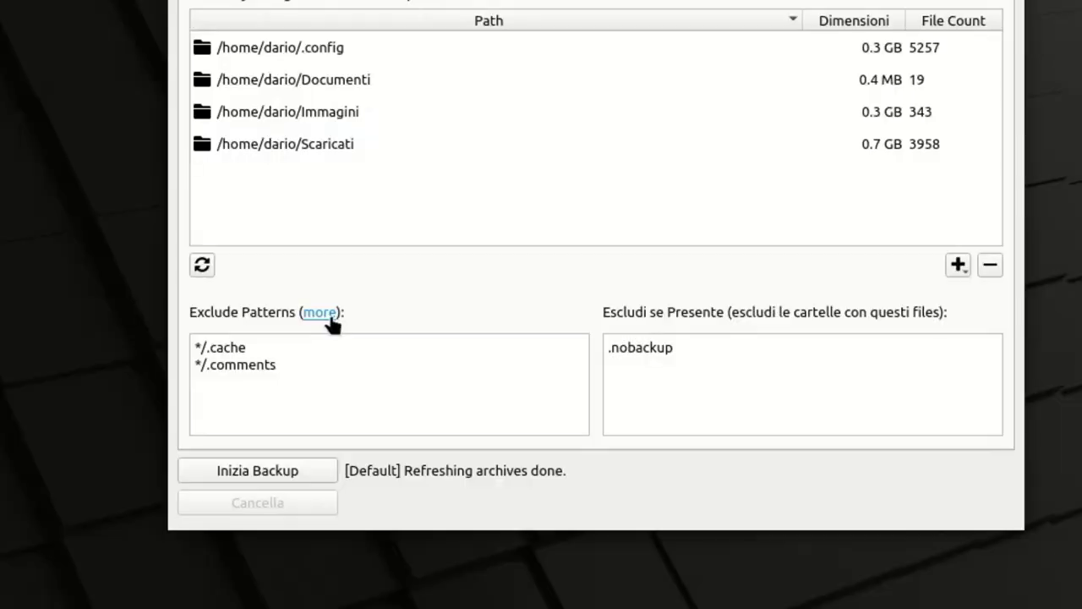
Step: Consult the help on exclude patterns and look at luckyBackup's pattern editor for the Documenti task's user-defined exclusions
click(320, 312)
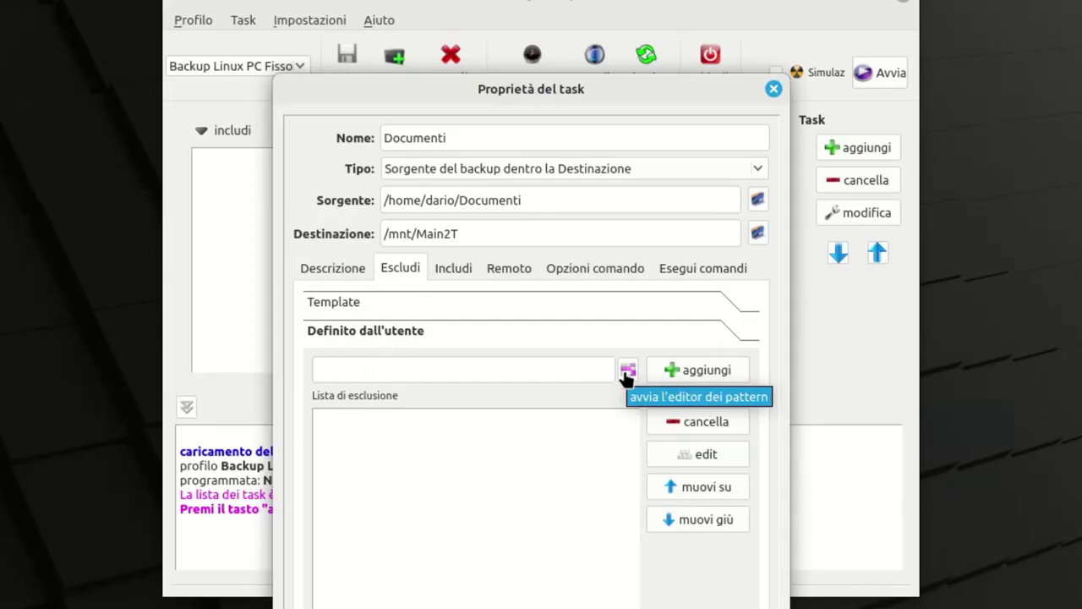
click(628, 372)
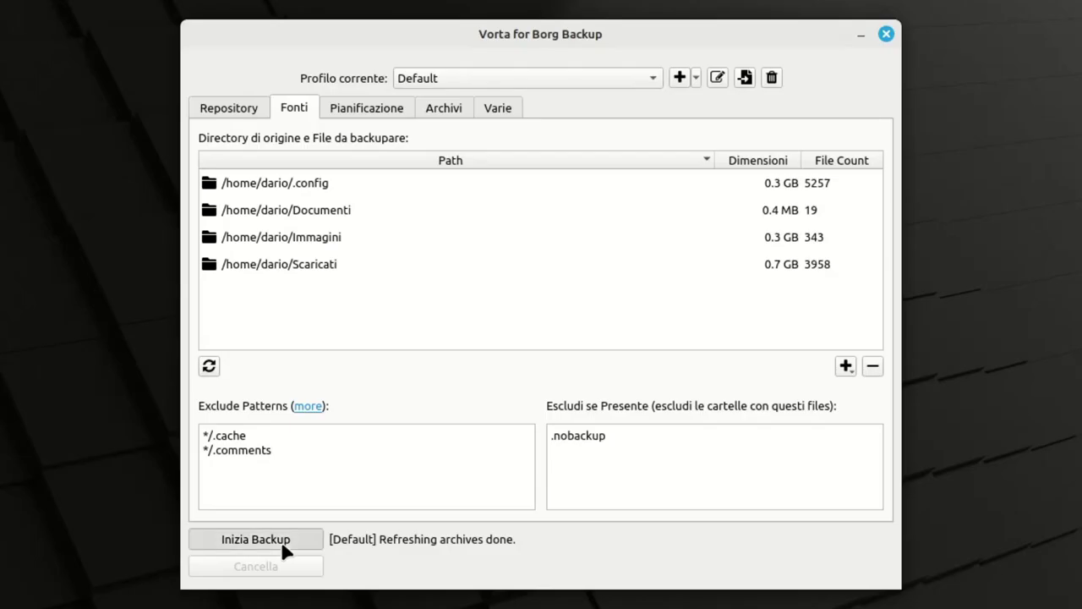
Step: Run the Default profile's backup in Vorta and review its scheduling and miscellaneous settings
click(283, 541)
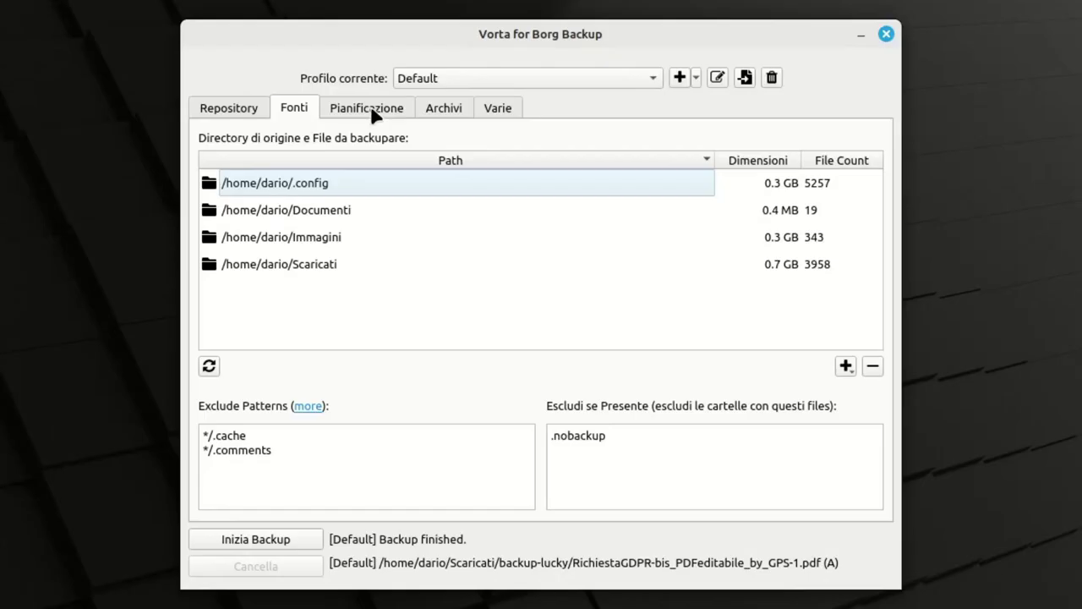
click(372, 115)
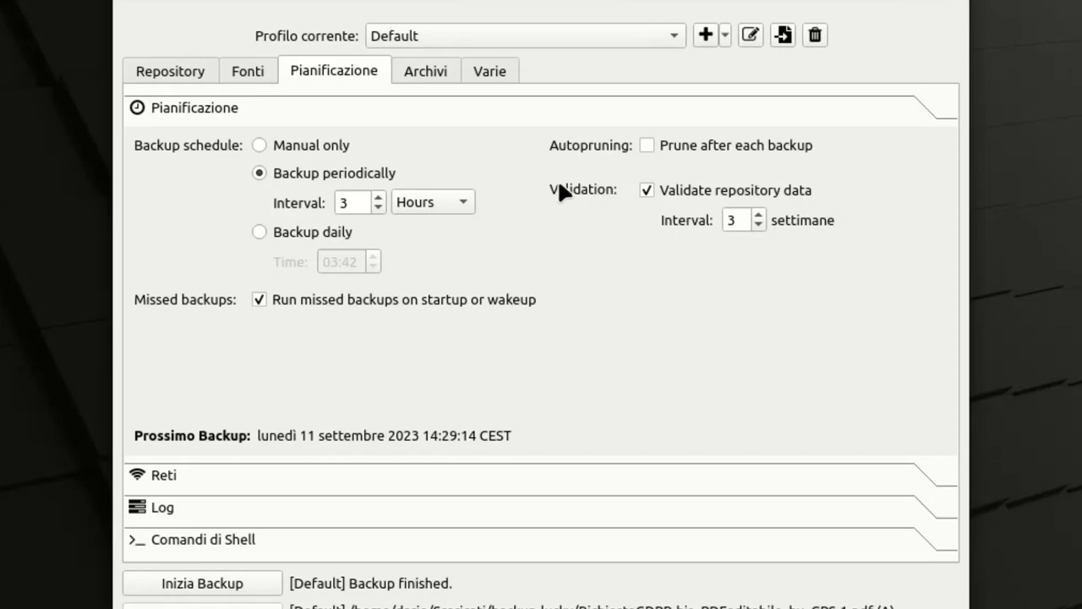
click(495, 75)
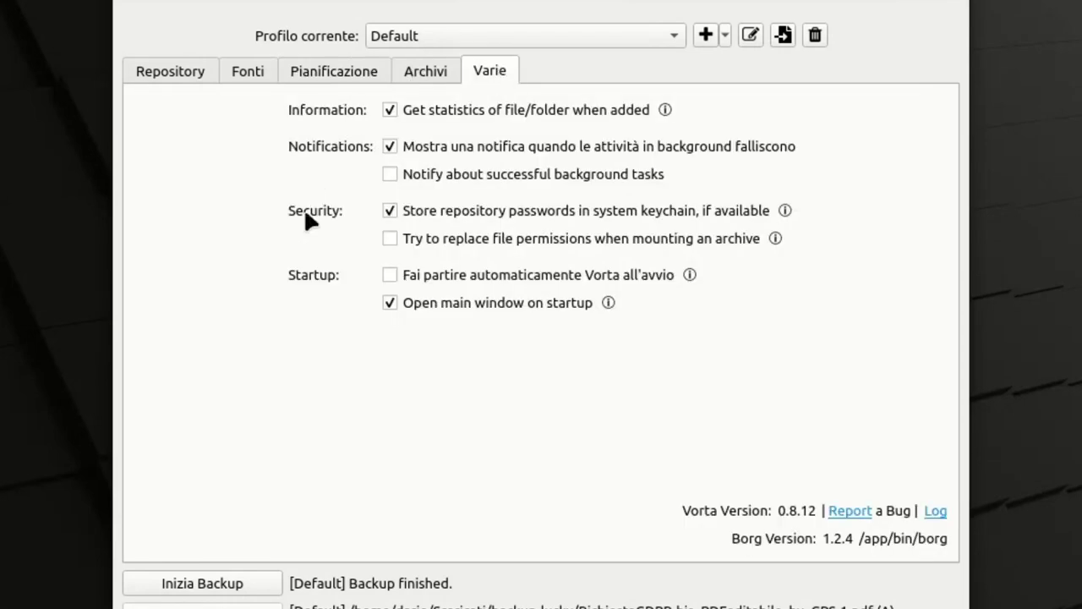